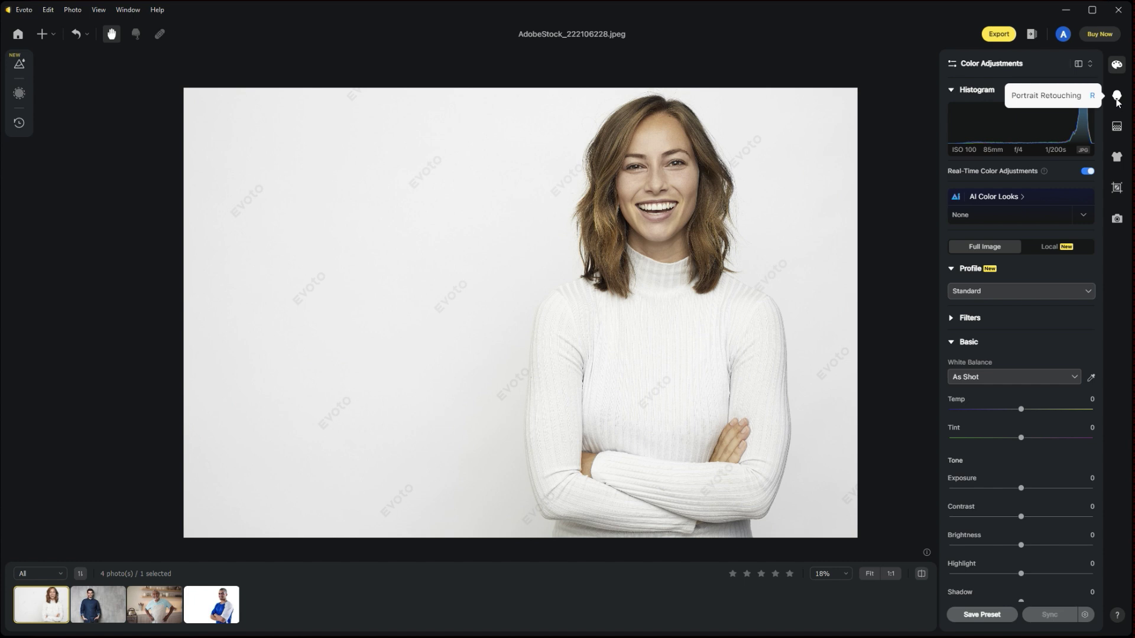
- Open the Background Adjustments panel to reach the Headshot Backdrop Changer
{"action": "left_click", "coordinate": [1117, 129]}
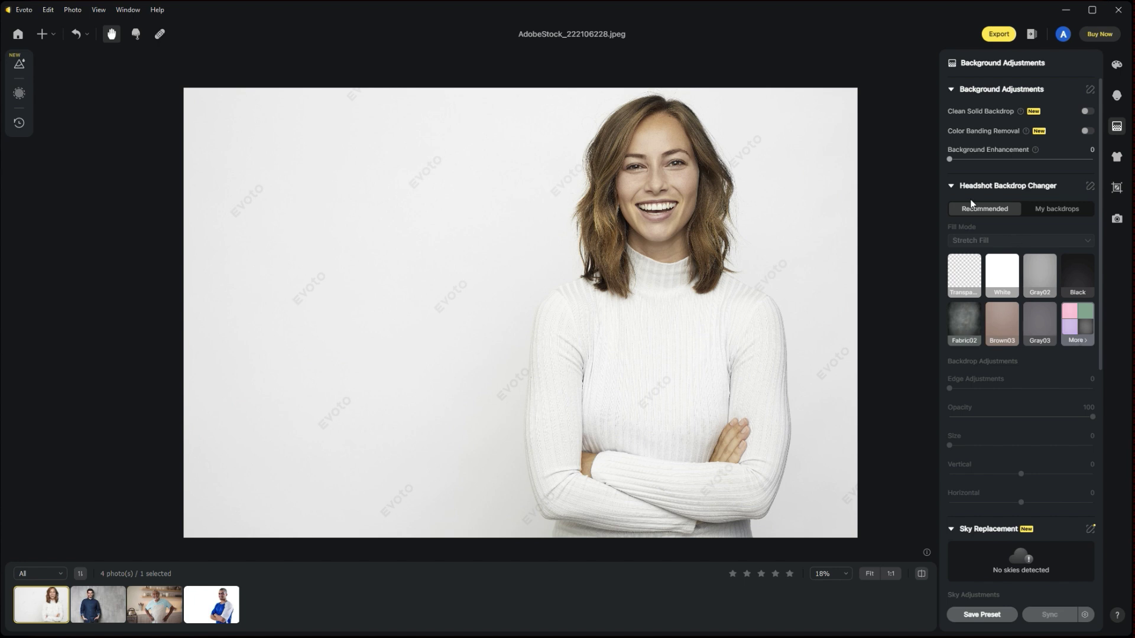
- Show the five saved backdrops in the Headshot Backdrop Changer's My backdrops list
{"action": "left_click", "coordinate": [1055, 214]}
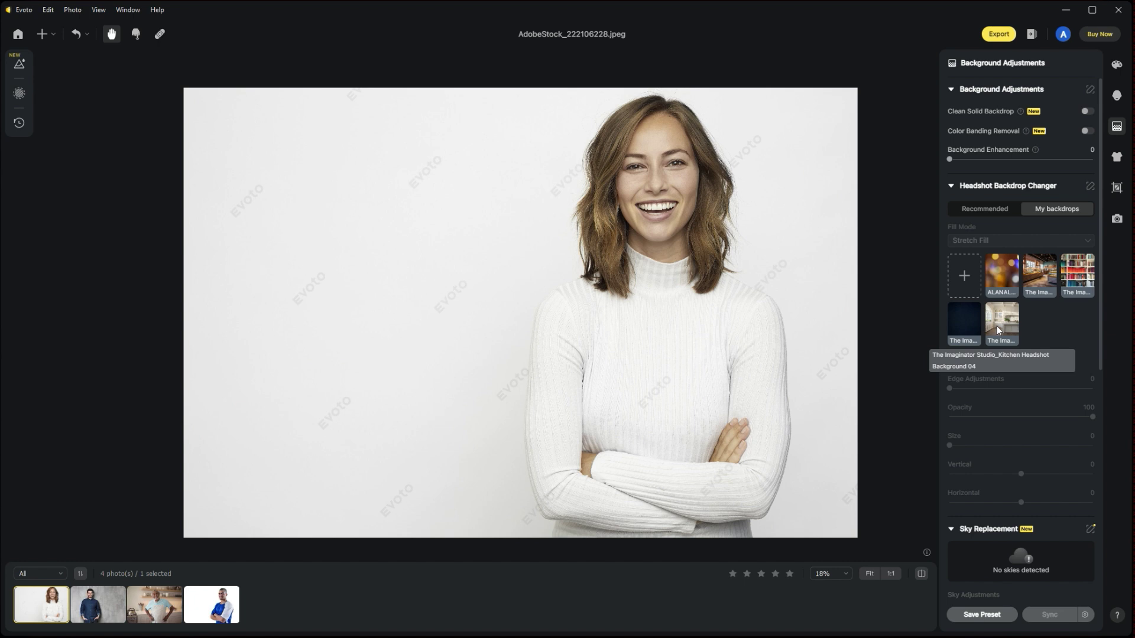
- Apply Kitchen Headshot Background 04 to the woman's photo with size 65, vertical -8, horizontal 7
{"action": "left_click", "coordinate": [996, 325]}
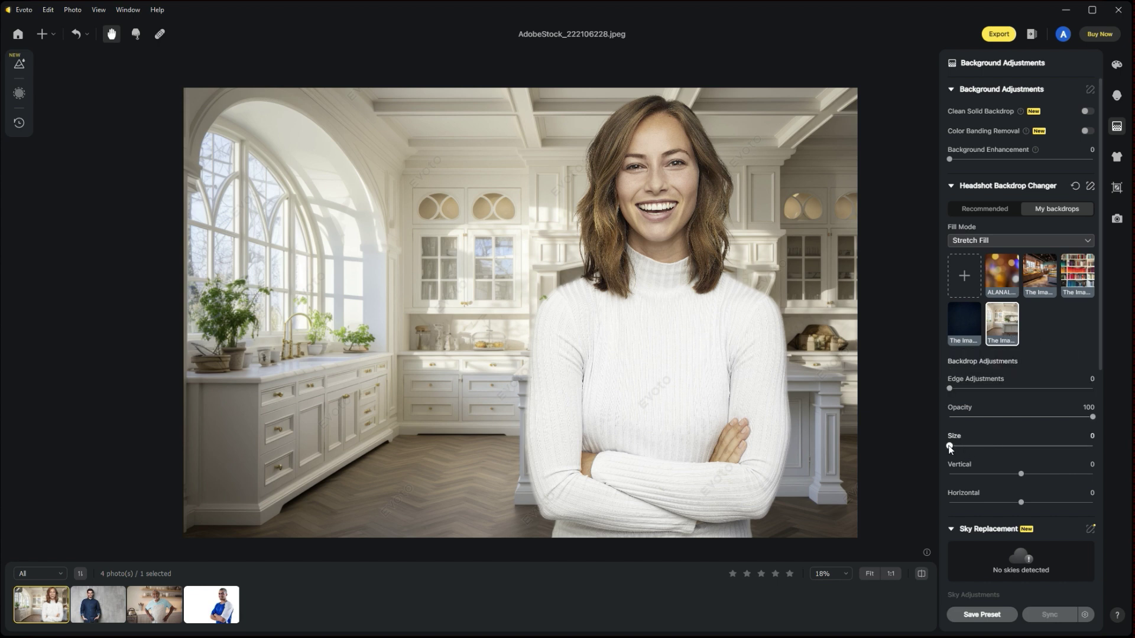
{"action": "left_click_drag", "start_coordinate": [950, 447], "coordinate": [1043, 431]}
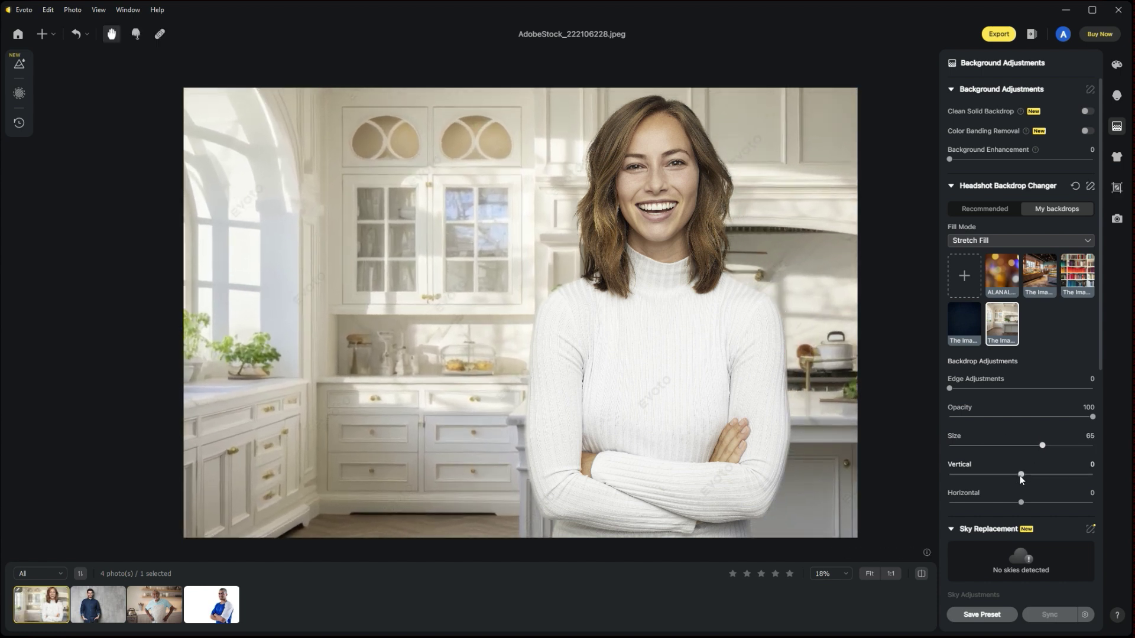
{"action": "mouse_move", "coordinate": [1021, 474]}
{"action": "left_mouse_down"}
{"action": "mouse_move", "coordinate": [1002, 475]}
{"action": "mouse_move", "coordinate": [1016, 476]}
{"action": "left_mouse_up"}
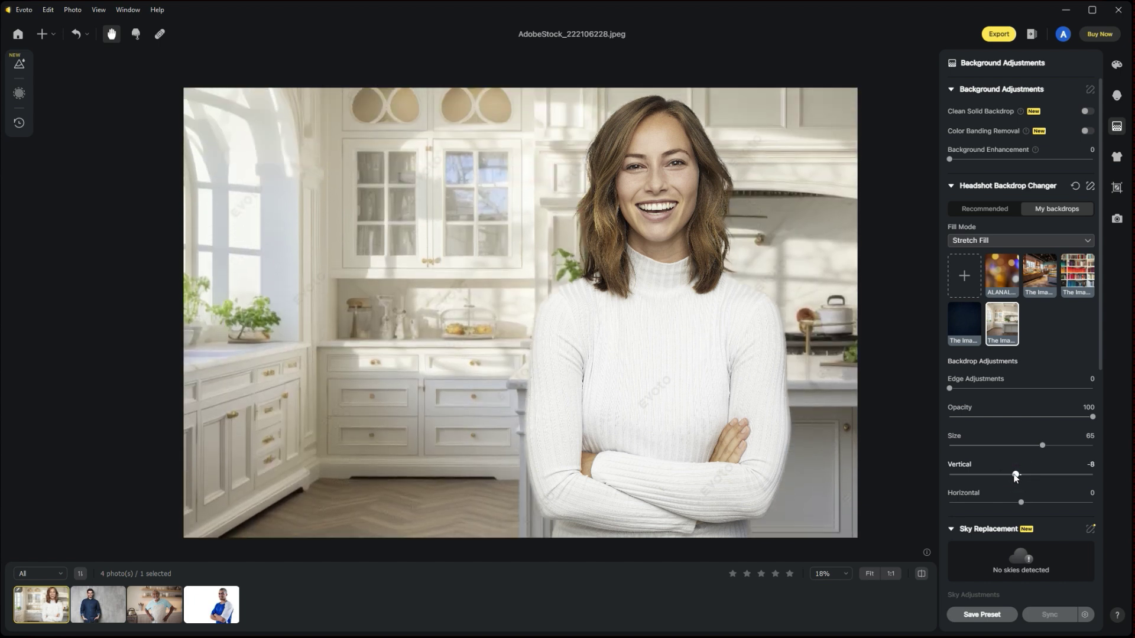
{"action": "mouse_move", "coordinate": [1021, 502]}
{"action": "left_mouse_down"}
{"action": "mouse_move", "coordinate": [1009, 503]}
{"action": "mouse_move", "coordinate": [1025, 504]}
{"action": "left_mouse_up"}
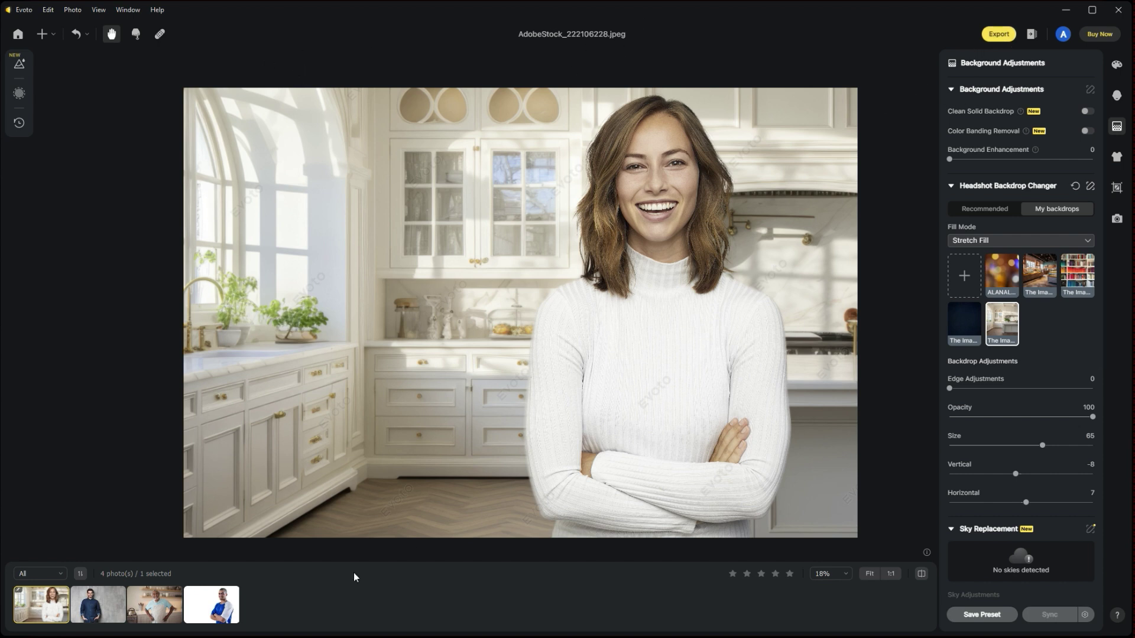
- Give the denim-shirt man a dark navy studio backdrop, then bring up the apron-wearing man's photo
{"action": "left_click", "coordinate": [101, 609]}
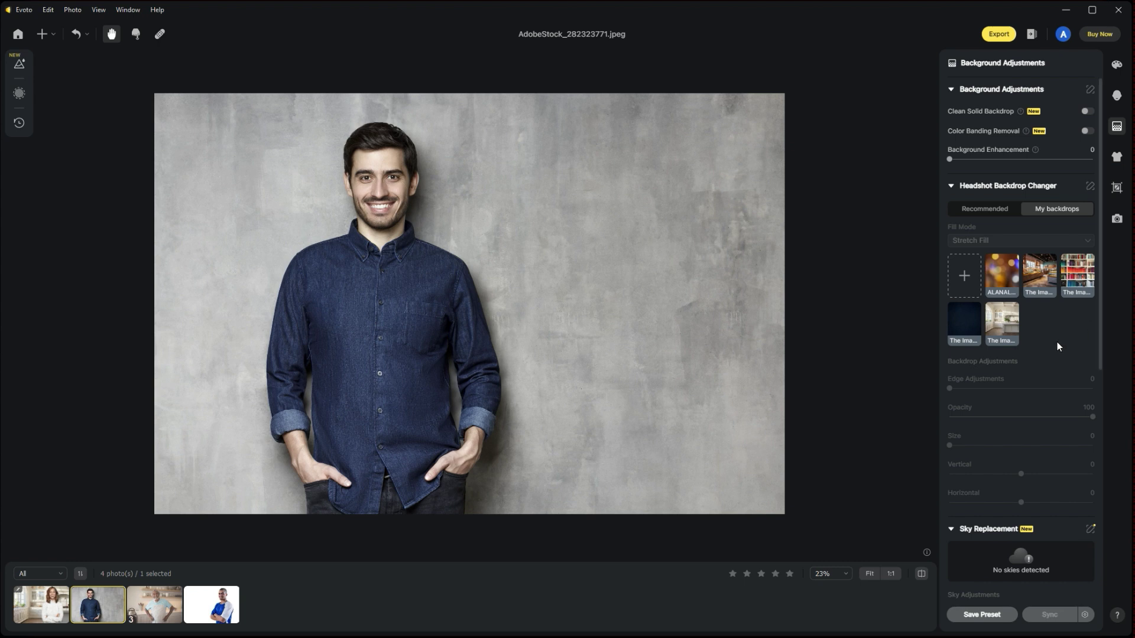
{"action": "left_click", "coordinate": [965, 320]}
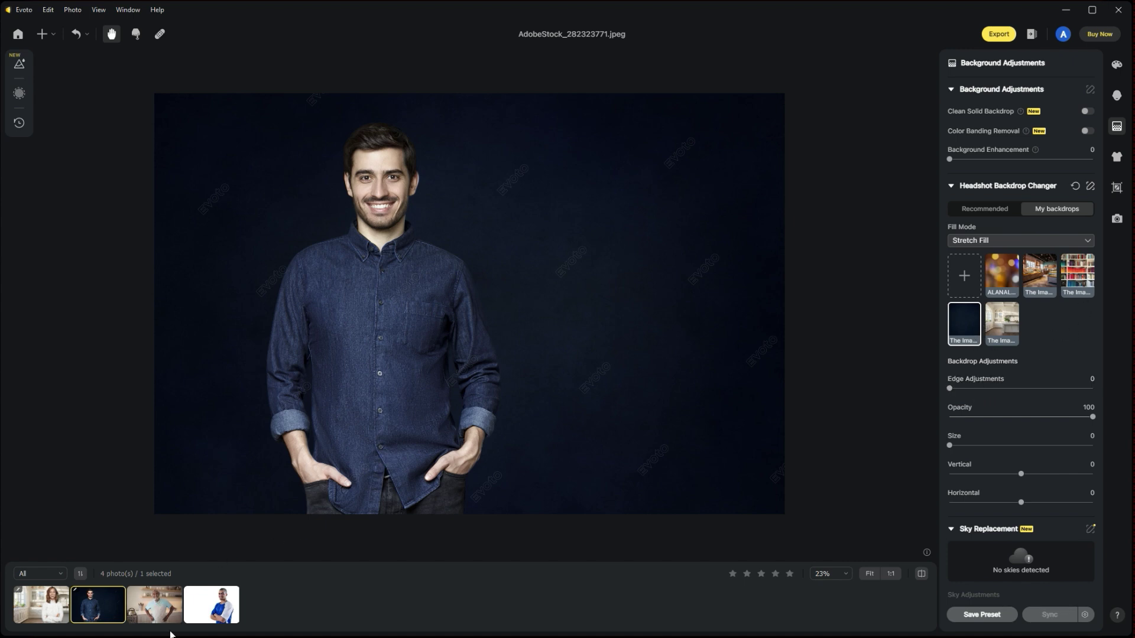
{"action": "left_click", "coordinate": [164, 611]}
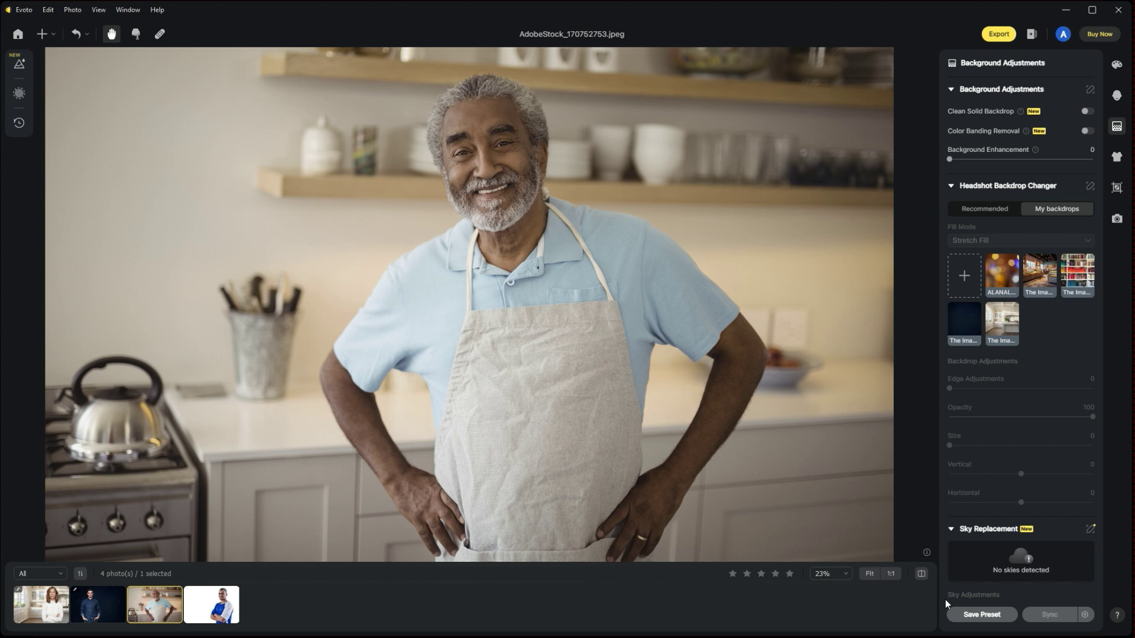
- Apply the Bakery backdrop behind the apron-wearing man at size 5 with opacity kept at 100
{"action": "left_click", "coordinate": [1039, 279]}
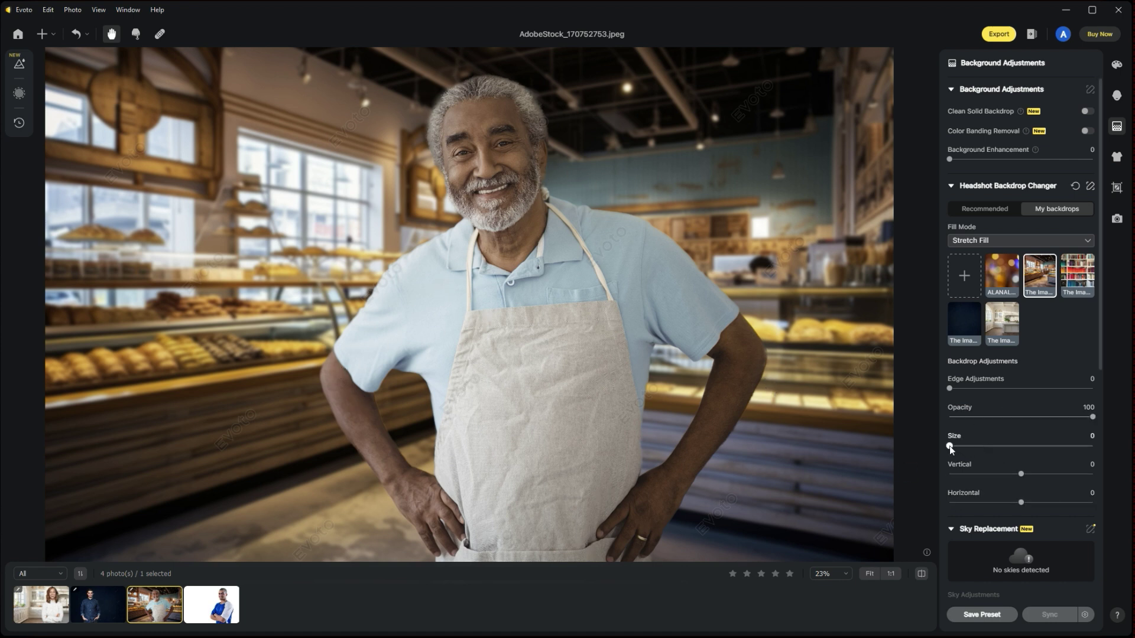
{"action": "mouse_move", "coordinate": [950, 445]}
{"action": "left_mouse_down"}
{"action": "mouse_move", "coordinate": [1008, 445]}
{"action": "mouse_move", "coordinate": [956, 446]}
{"action": "left_mouse_up"}
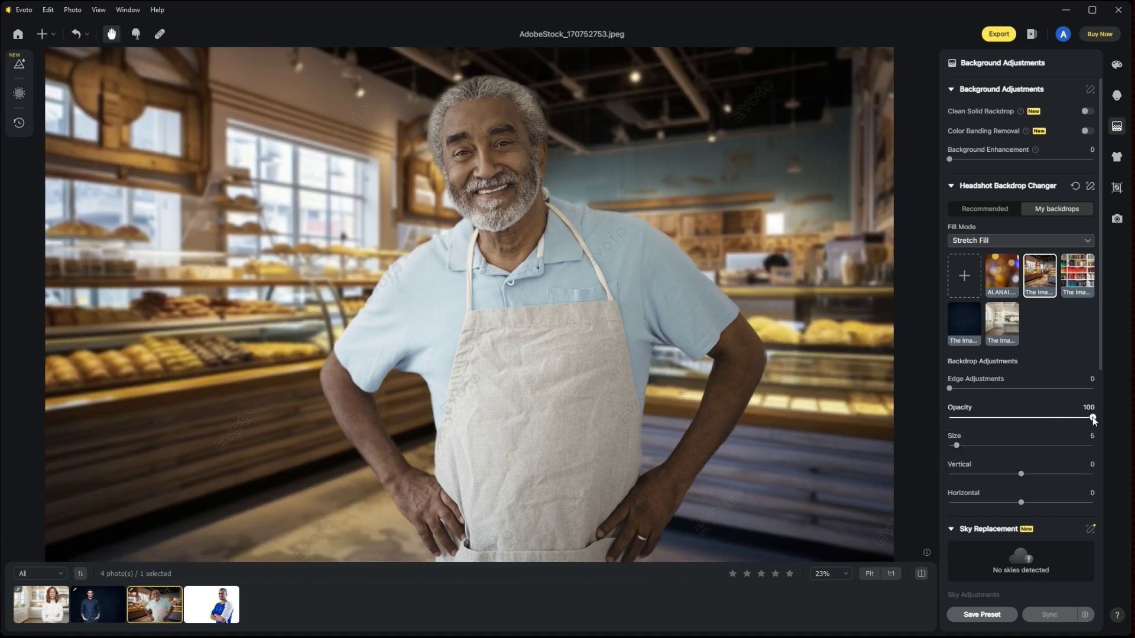
{"action": "mouse_move", "coordinate": [1093, 417]}
{"action": "left_mouse_down"}
{"action": "mouse_move", "coordinate": [964, 435]}
{"action": "mouse_move", "coordinate": [1100, 421]}
{"action": "left_mouse_up"}
- Try several Edge Adjustments values on the bakery backdrop, reset once, and settle at 55
{"action": "left_click_drag", "start_coordinate": [950, 390], "coordinate": [1040, 390]}
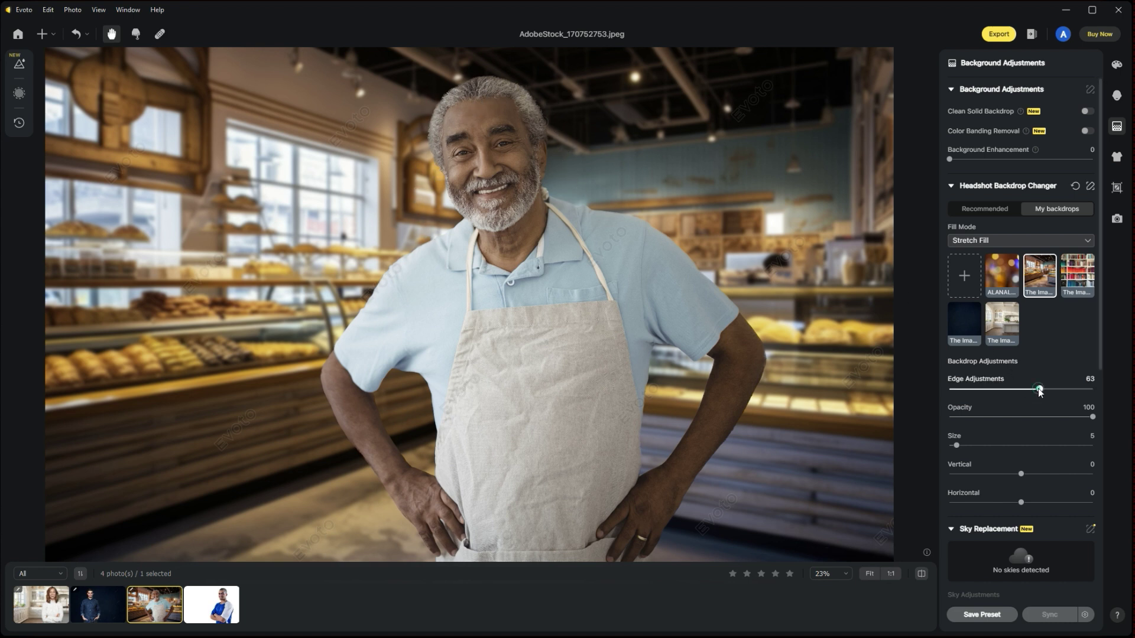
{"action": "mouse_move", "coordinate": [1038, 390]}
{"action": "left_mouse_down"}
{"action": "mouse_move", "coordinate": [966, 399]}
{"action": "mouse_move", "coordinate": [1029, 388]}
{"action": "left_mouse_up"}
{"action": "double_click", "coordinate": [1032, 389]}
{"action": "mouse_move", "coordinate": [1004, 391]}
{"action": "left_mouse_down"}
{"action": "mouse_move", "coordinate": [989, 389]}
{"action": "mouse_move", "coordinate": [1020, 388]}
{"action": "left_mouse_up"}
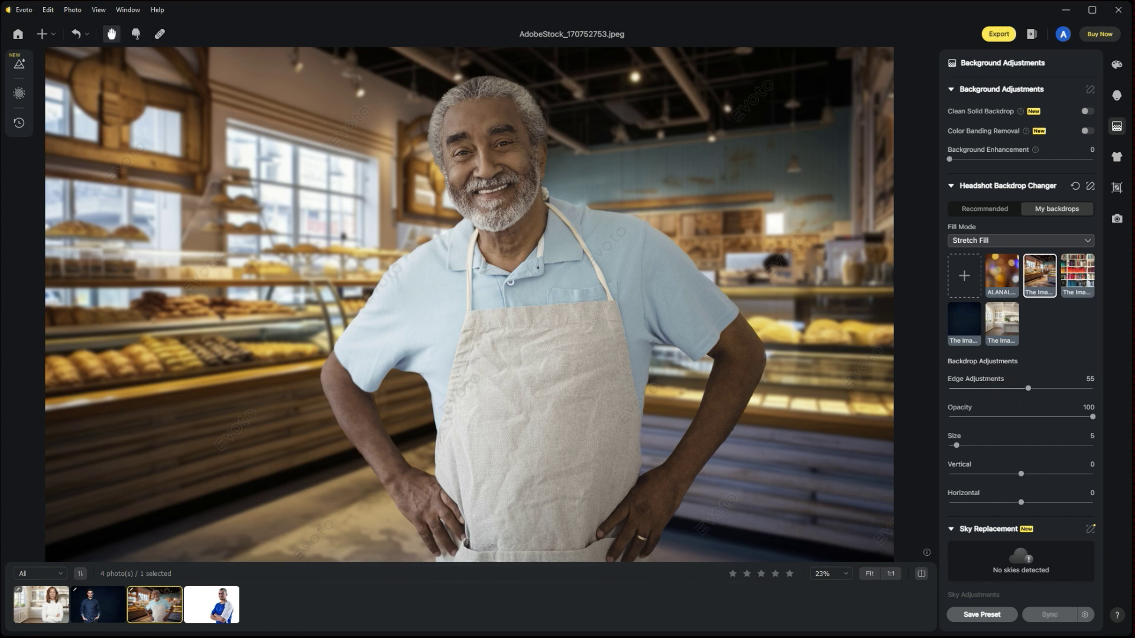
- On the blue-jersey player's photo, add Sports Cinematic Headshot Background (5) as a custom backdrop
{"action": "left_click", "coordinate": [227, 609]}
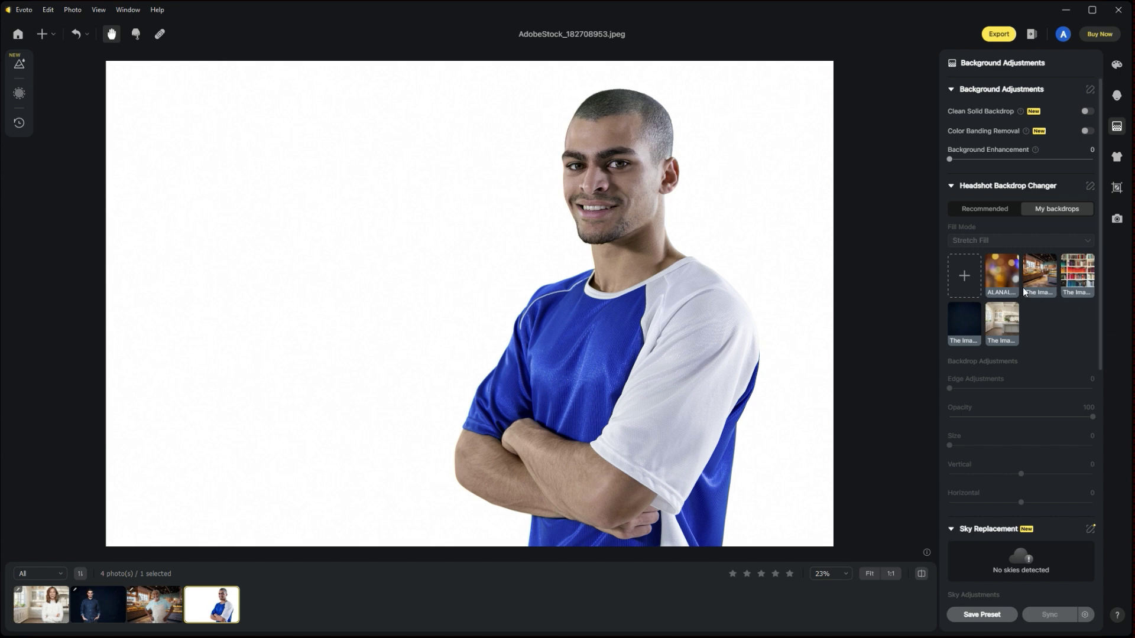
{"action": "left_click", "coordinate": [965, 284]}
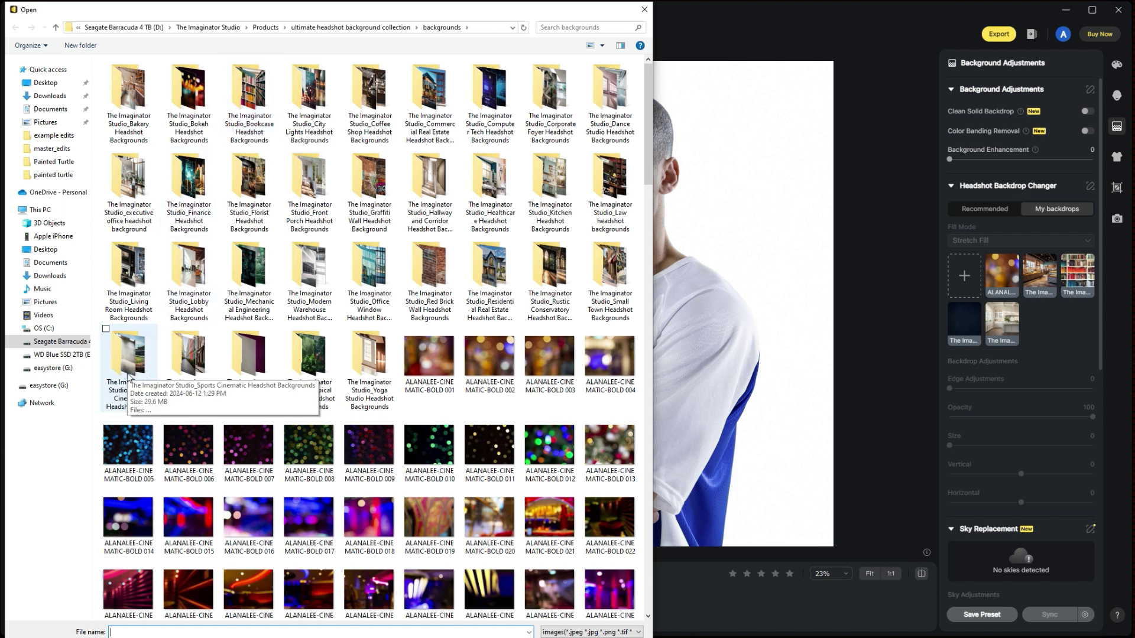
{"action": "double_click", "coordinate": [130, 378]}
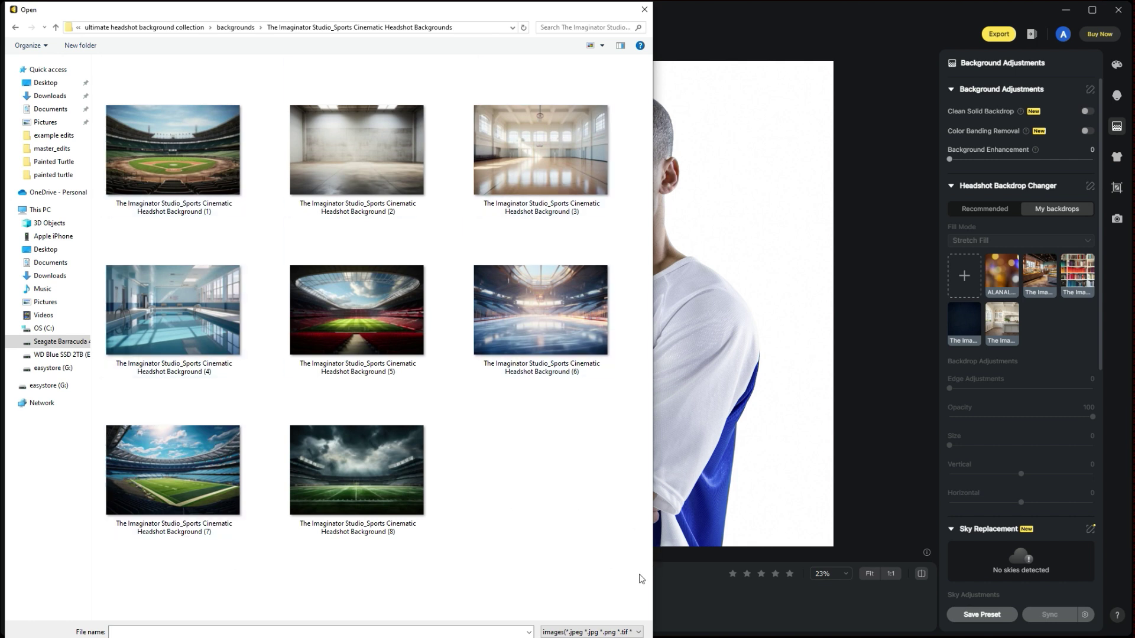
{"action": "left_click_drag", "start_coordinate": [431, 15], "coordinate": [440, 0]}
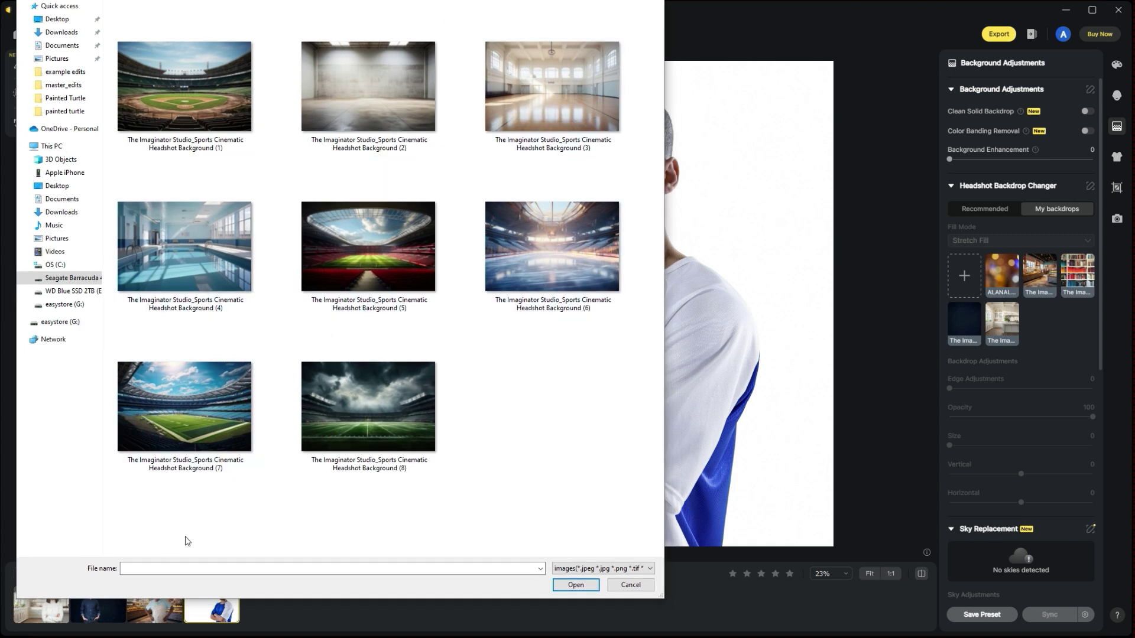
{"action": "left_click", "coordinate": [368, 262]}
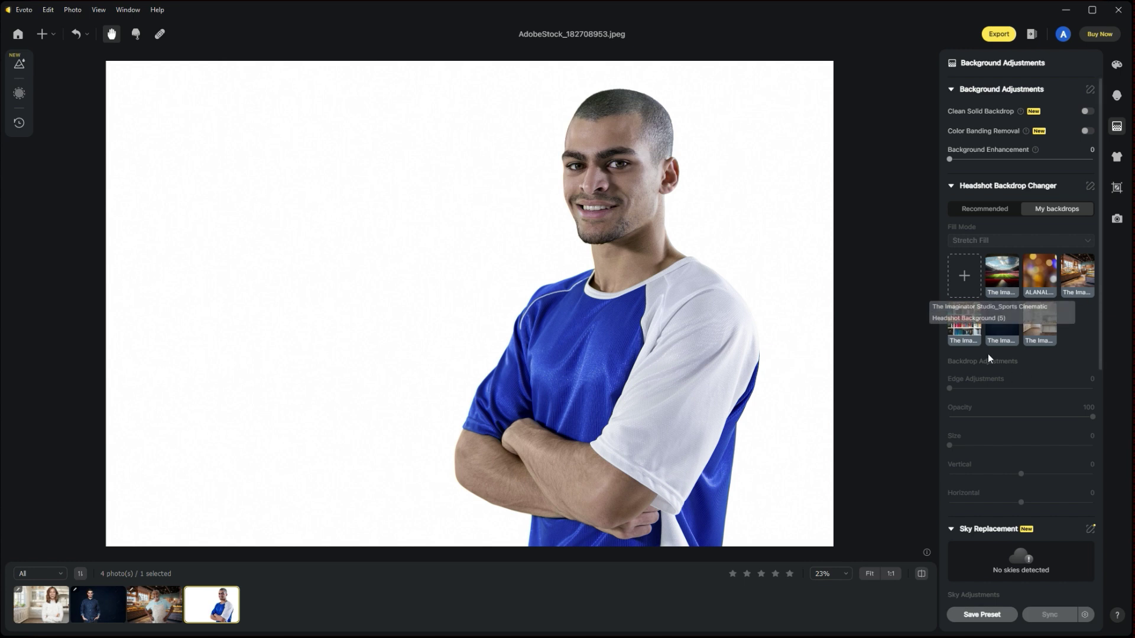
- Apply the stadium backdrop behind the player at size 75 with edge adjustment 5
{"action": "left_click", "coordinate": [1006, 278]}
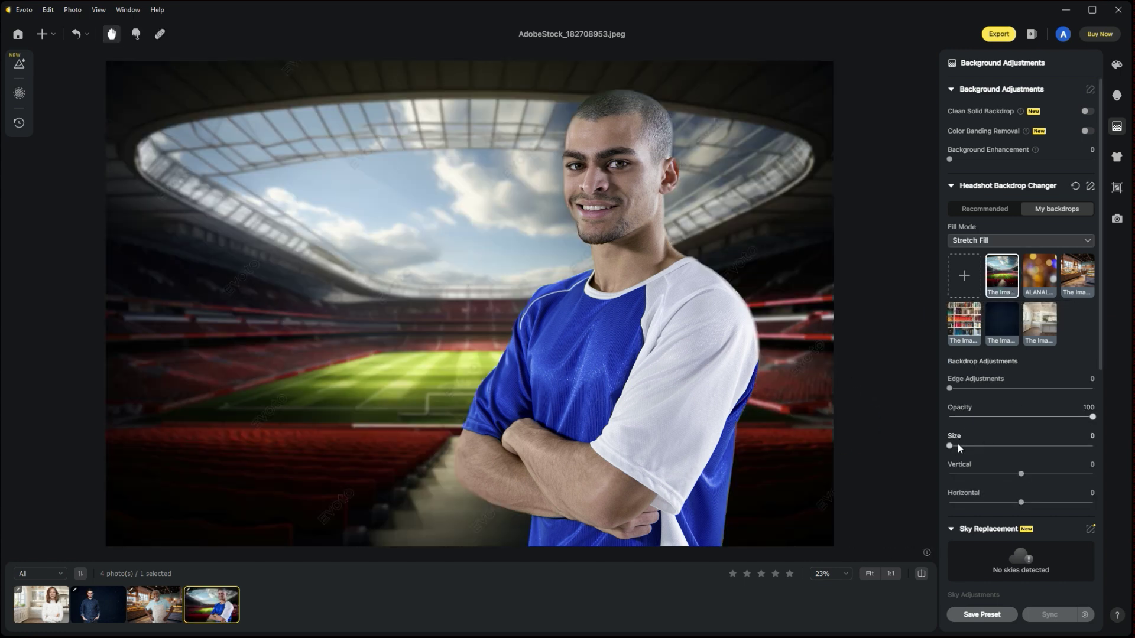
{"action": "left_click_drag", "start_coordinate": [950, 445], "coordinate": [1058, 445]}
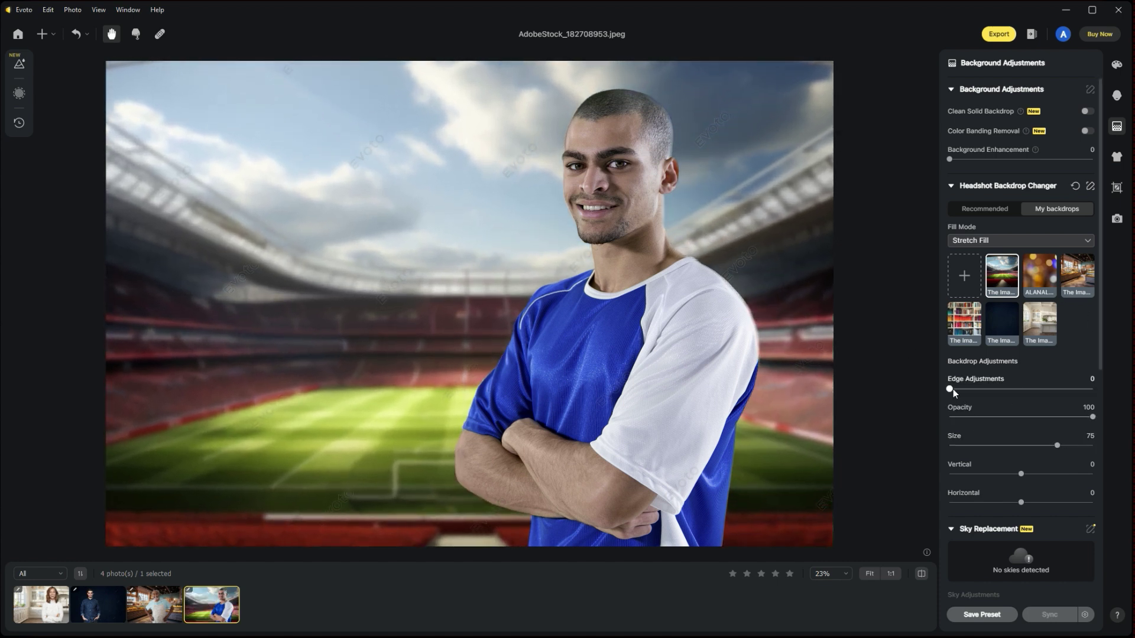
{"action": "left_click_drag", "start_coordinate": [952, 389], "coordinate": [971, 392]}
{"action": "left_click_drag", "start_coordinate": [1039, 385], "coordinate": [975, 387]}
- Set the Manual Tuning brush to size 27, softness 57, opacity 77 and paint beside the sleeve and forearm
{"action": "left_click", "coordinate": [1091, 188]}
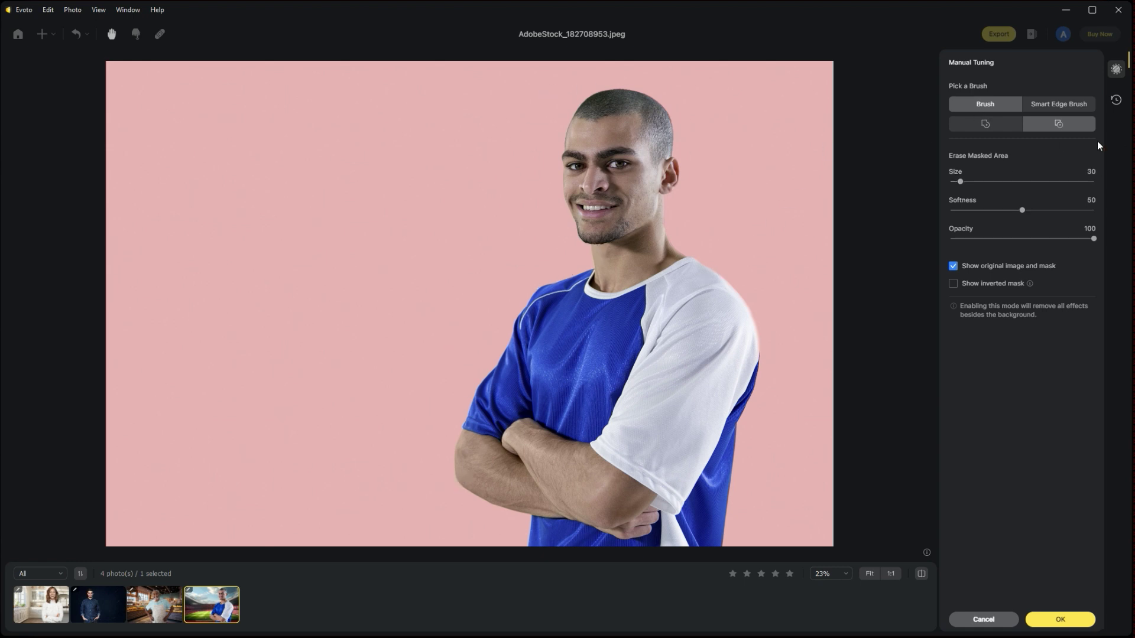
{"action": "left_click_drag", "start_coordinate": [961, 182], "coordinate": [961, 184]}
{"action": "left_click", "coordinate": [1022, 211]}
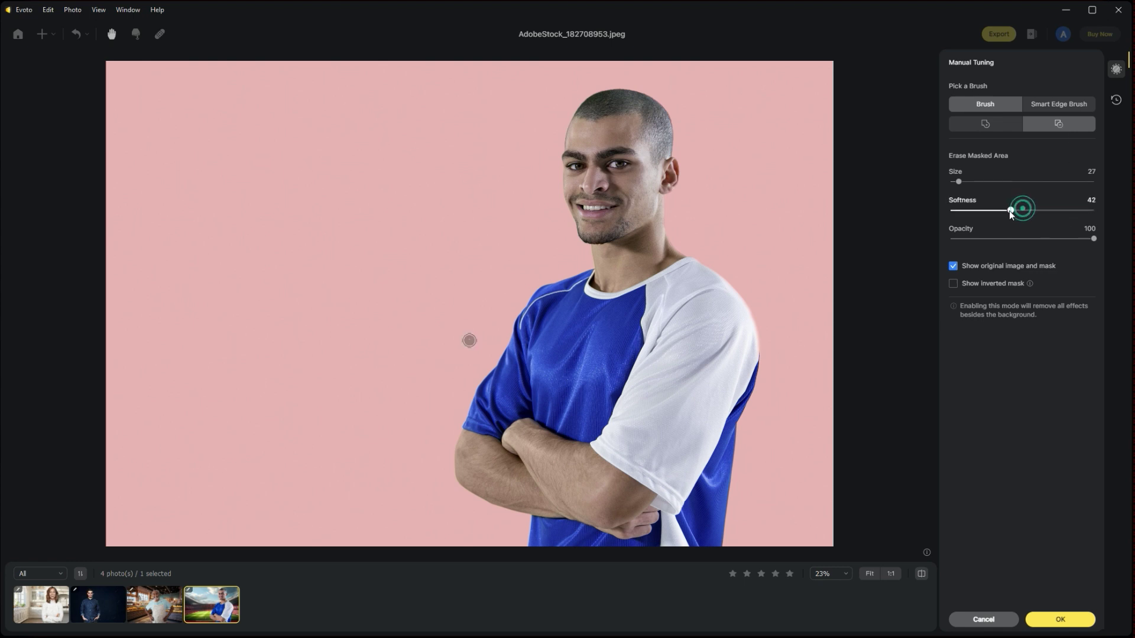
{"action": "left_click_drag", "start_coordinate": [1008, 211], "coordinate": [1034, 212]}
{"action": "left_click_drag", "start_coordinate": [1092, 240], "coordinate": [1000, 239]}
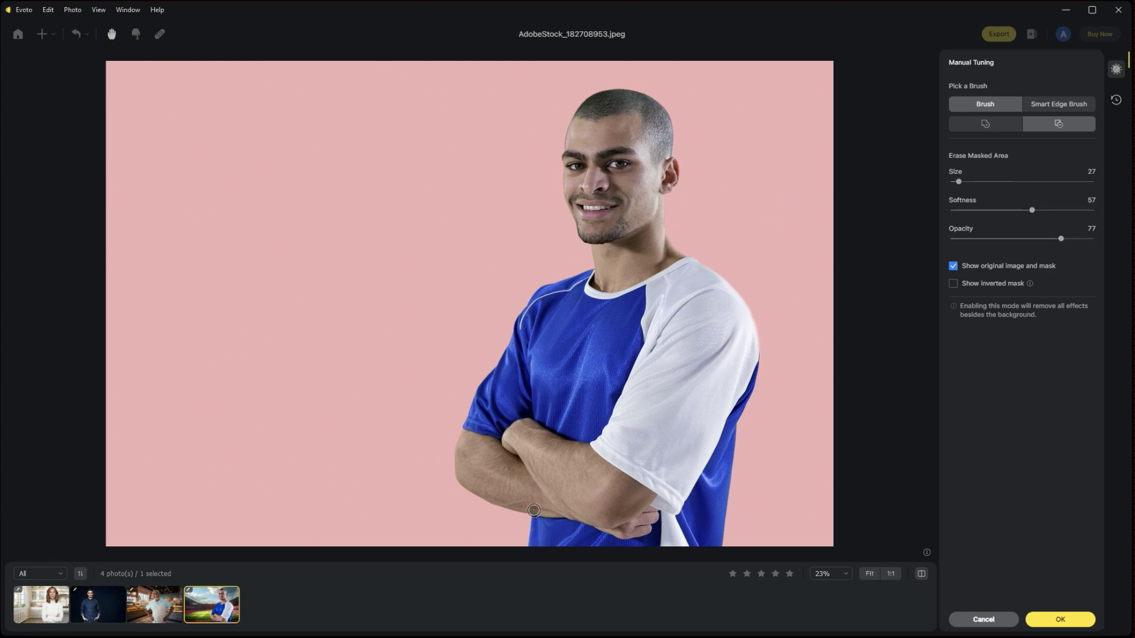
{"action": "mouse_move", "coordinate": [537, 512]}
{"action": "left_mouse_down"}
{"action": "mouse_move", "coordinate": [552, 534]}
{"action": "mouse_move", "coordinate": [516, 536]}
{"action": "mouse_move", "coordinate": [527, 521]}
{"action": "mouse_move", "coordinate": [522, 546]}
{"action": "mouse_move", "coordinate": [519, 555]}
{"action": "left_mouse_up"}
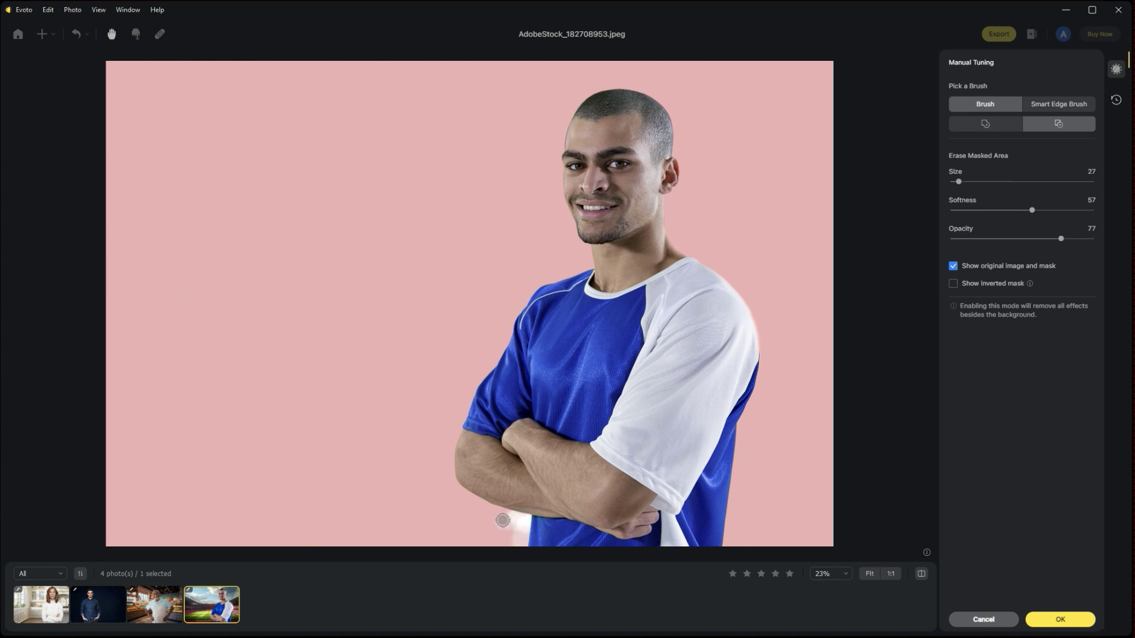
{"action": "mouse_move", "coordinate": [437, 412]}
{"action": "left_mouse_down"}
{"action": "mouse_move", "coordinate": [486, 411]}
{"action": "mouse_move", "coordinate": [481, 378]}
{"action": "mouse_move", "coordinate": [504, 376]}
{"action": "mouse_move", "coordinate": [529, 296]}
{"action": "mouse_move", "coordinate": [594, 272]}
{"action": "left_mouse_up"}
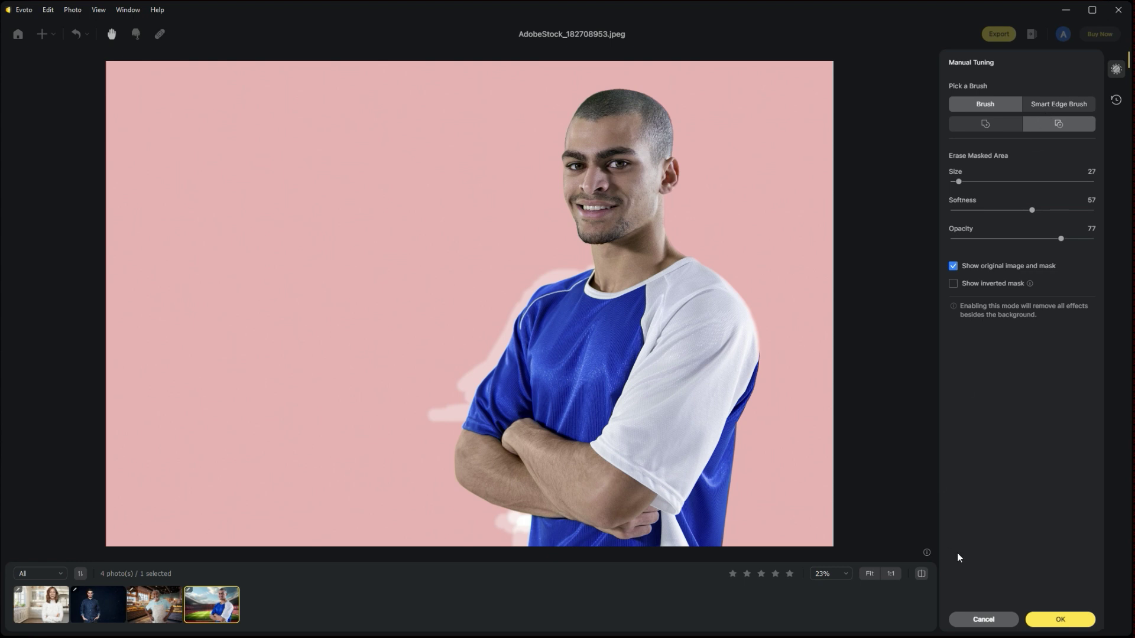
- Discard the manual brush strokes and review the bakery, dark studio and kitchen portraits
{"action": "left_click", "coordinate": [980, 623]}
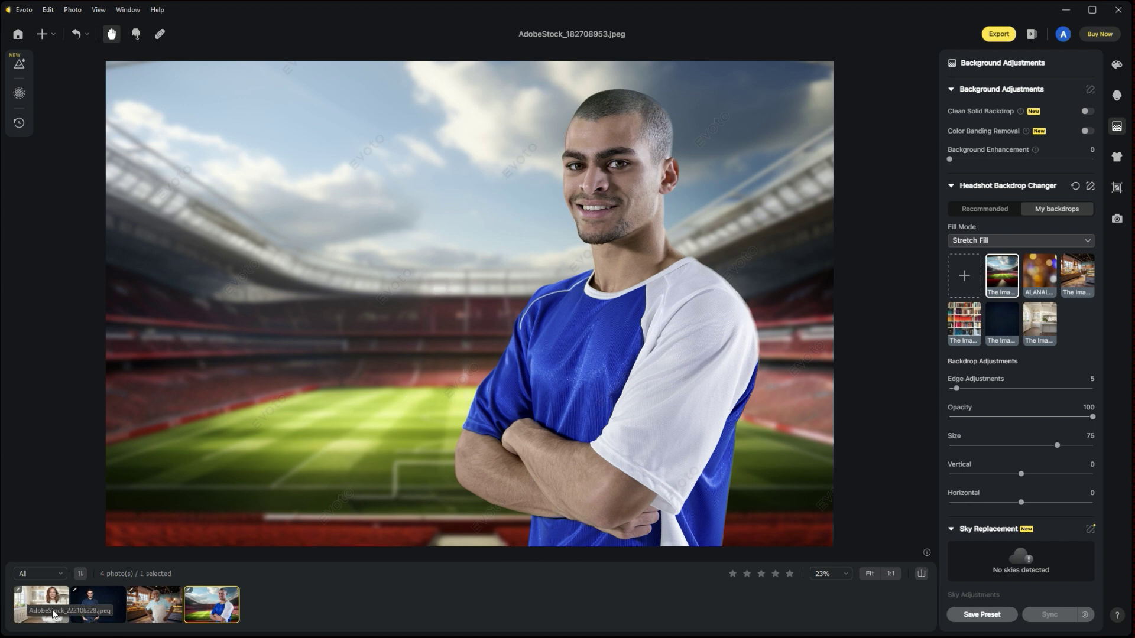
{"action": "left_click", "coordinate": [131, 615]}
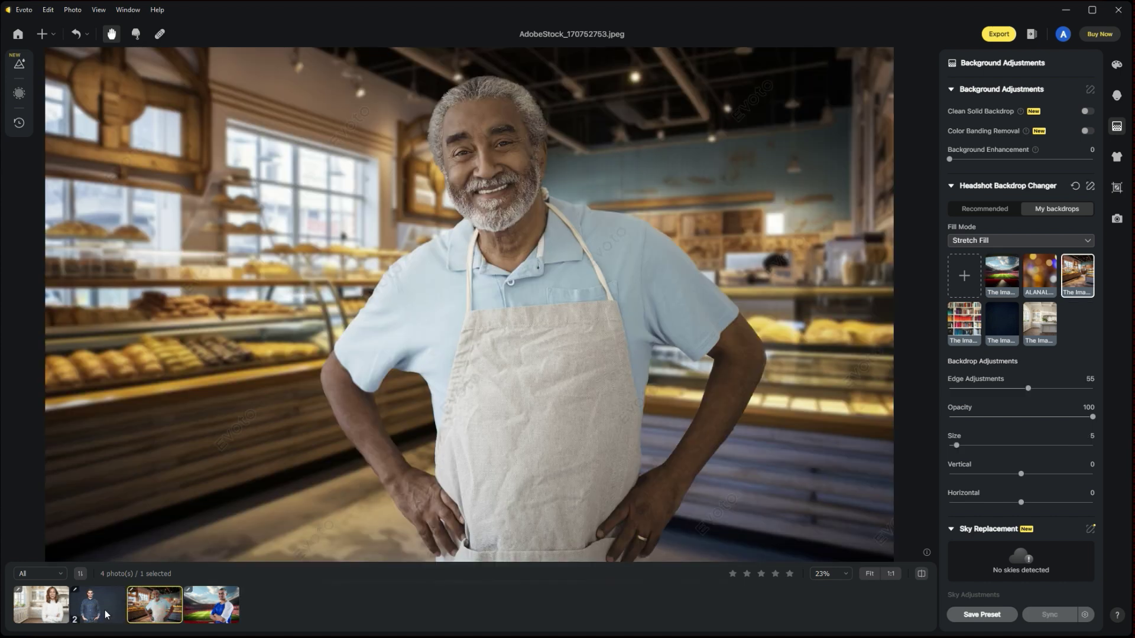
{"action": "left_click", "coordinate": [110, 615]}
{"action": "left_click", "coordinate": [64, 615]}
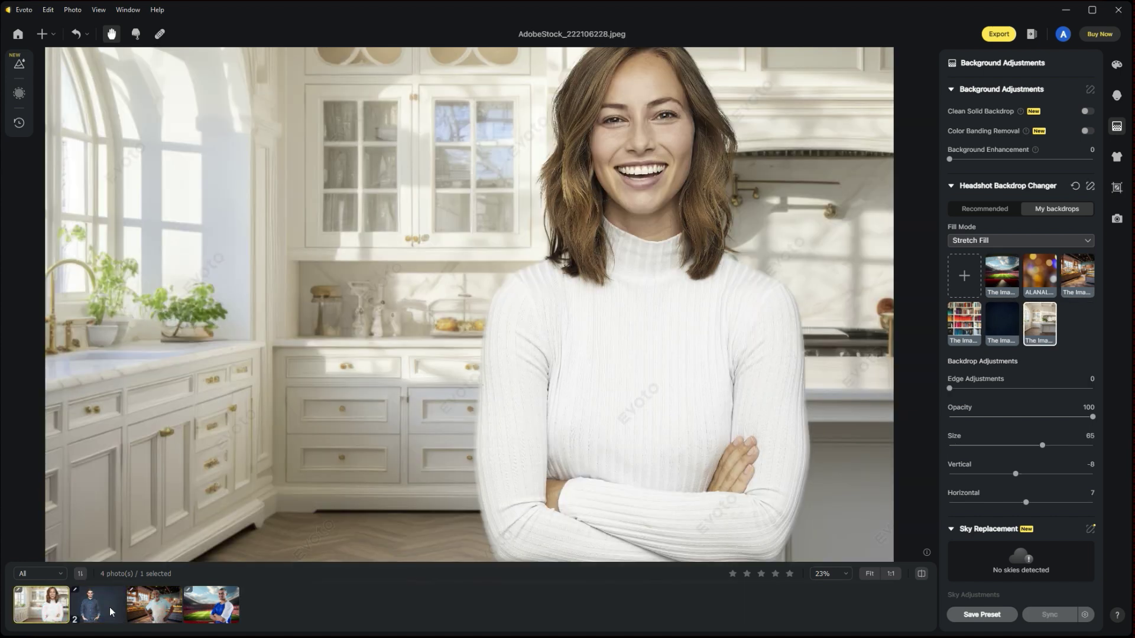